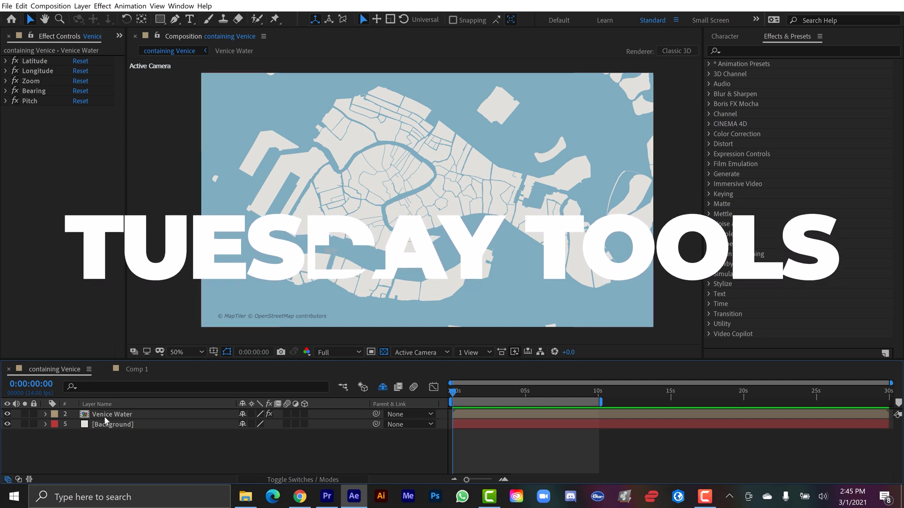
Solo the Background and Venice Water layers in turn, then unsolo so both show
click(25, 424)
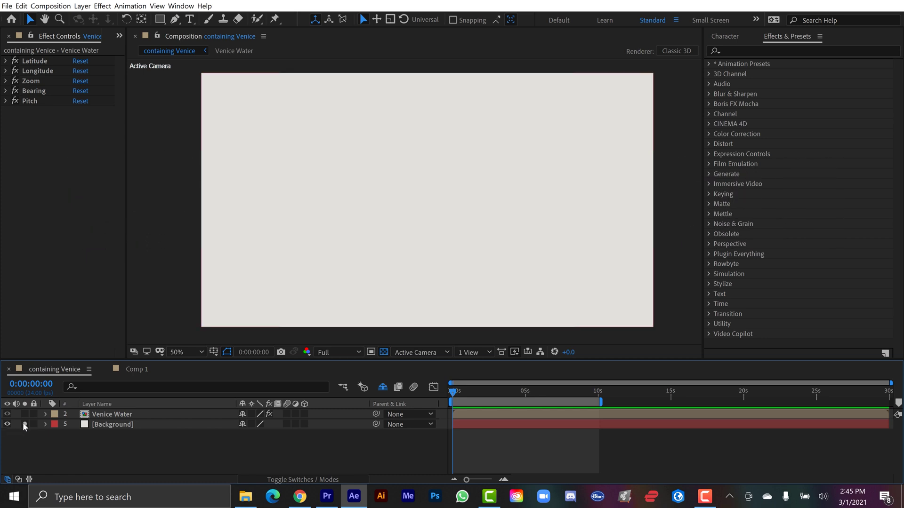
click(25, 415)
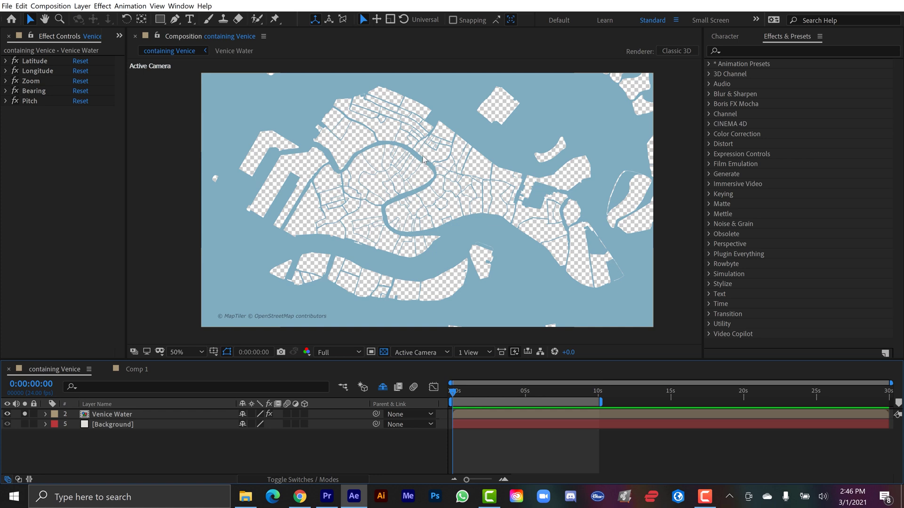
click(25, 414)
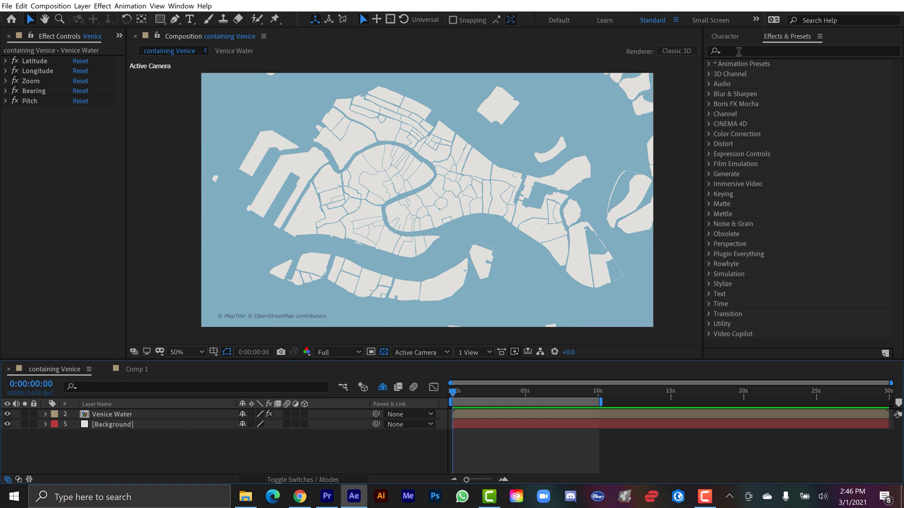
Apply AutoFill from the Plugin Everything group in Effects & Presets to the Venice Water layer
click(185, 6)
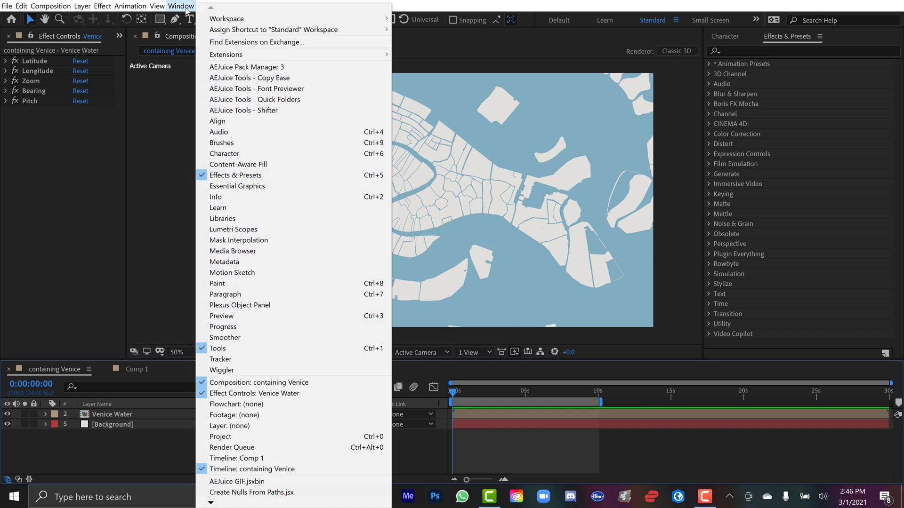
click(752, 47)
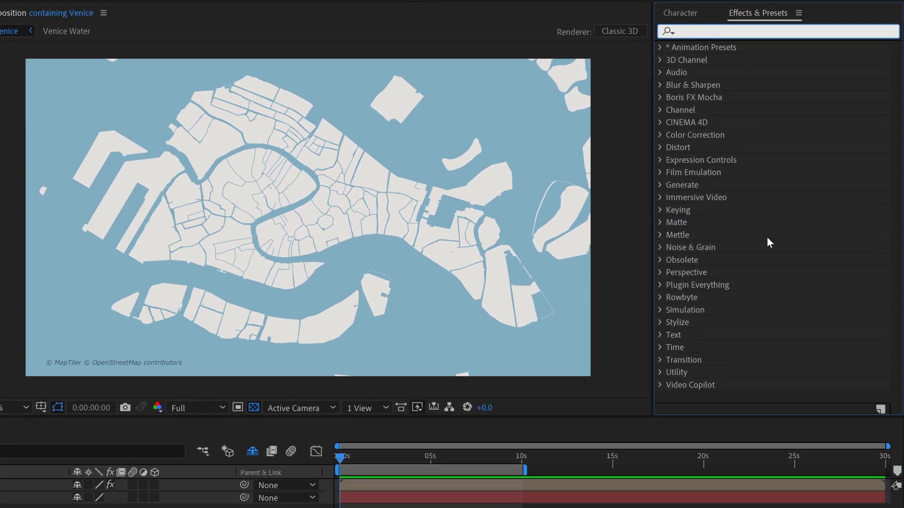
click(659, 285)
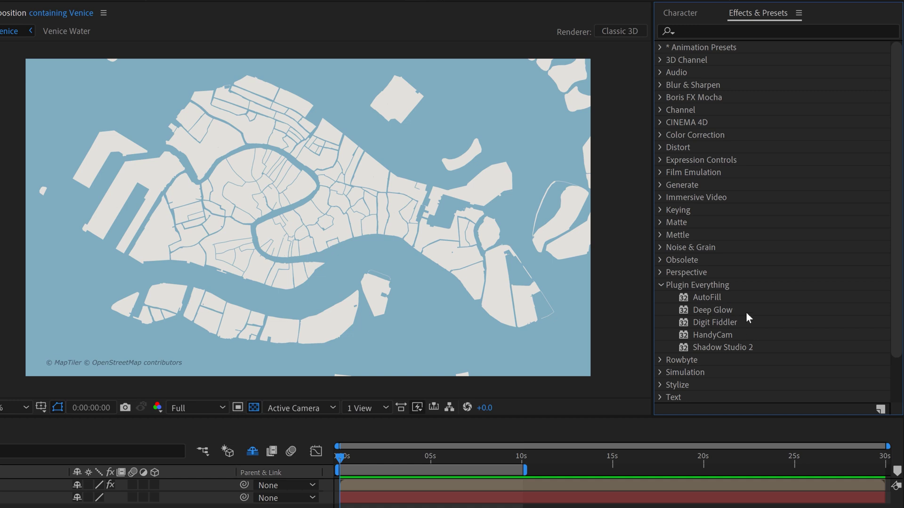
drag(702, 298, 0, 487)
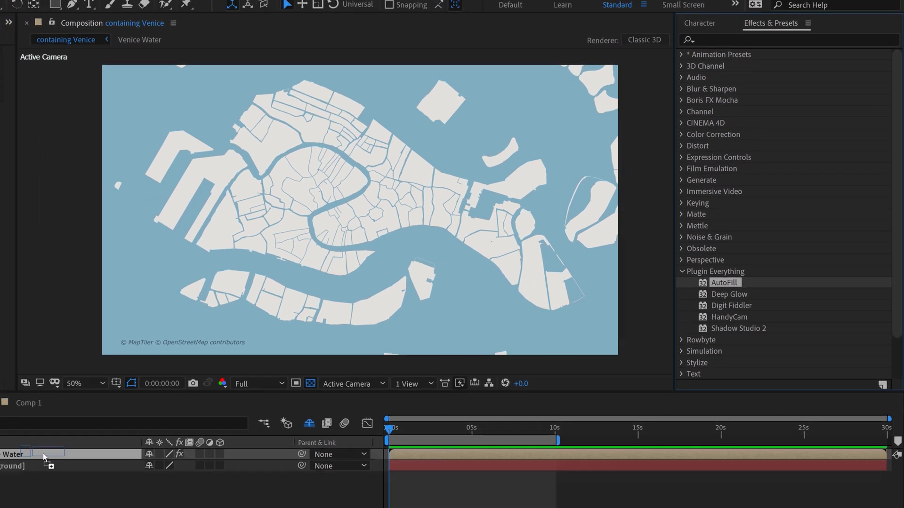
drag(44, 456, 43, 456)
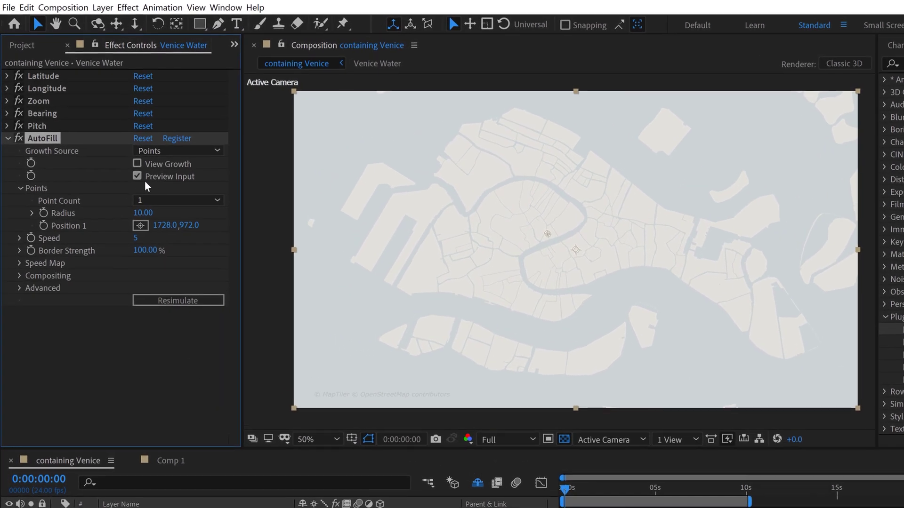
Toggle Preview Input off and on, zoom to 100%, and drag Position 1 onto the canal (1865, 731)
click(137, 176)
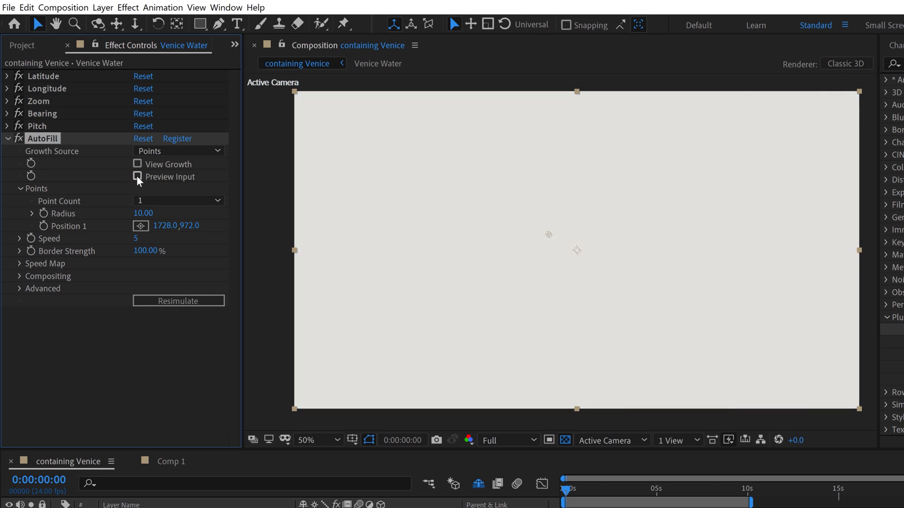
click(137, 176)
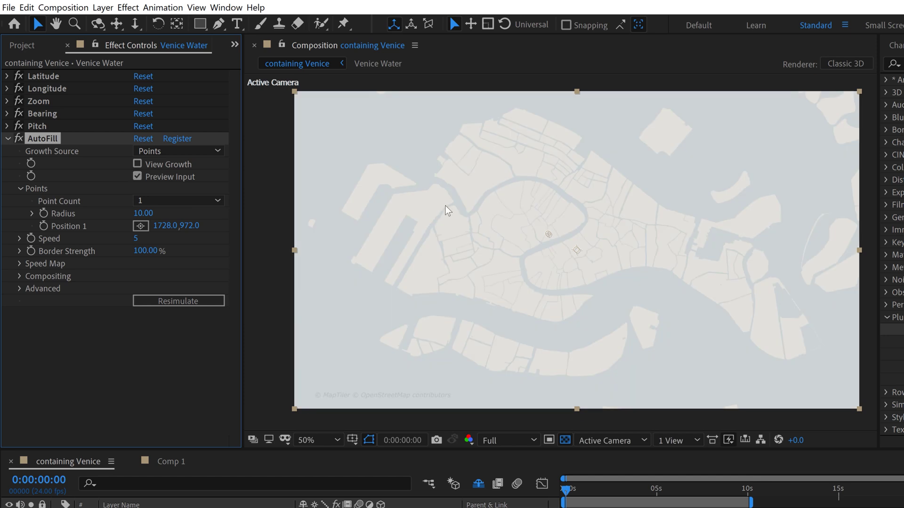
key(period)
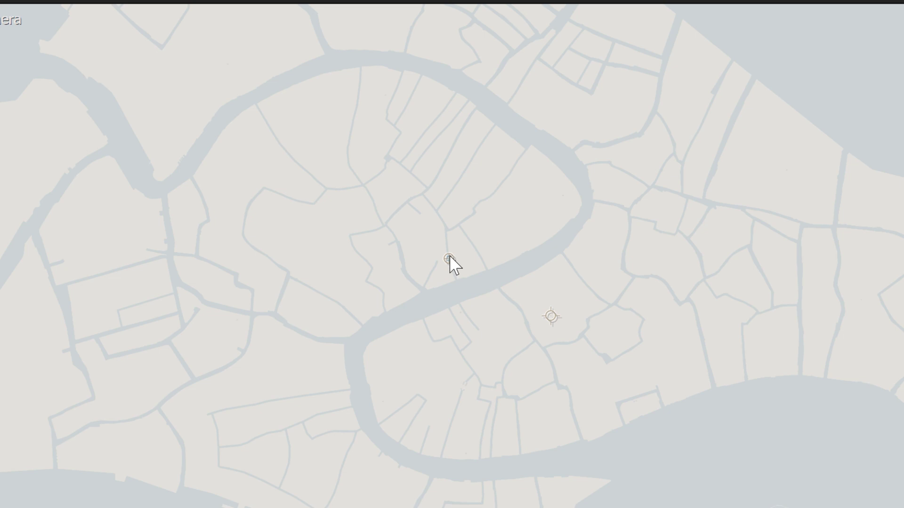
mouse_move(449, 257)
mouse_down()
mouse_move(492, 240)
mouse_move(534, 175)
mouse_move(537, 147)
mouse_move(528, 143)
mouse_up()
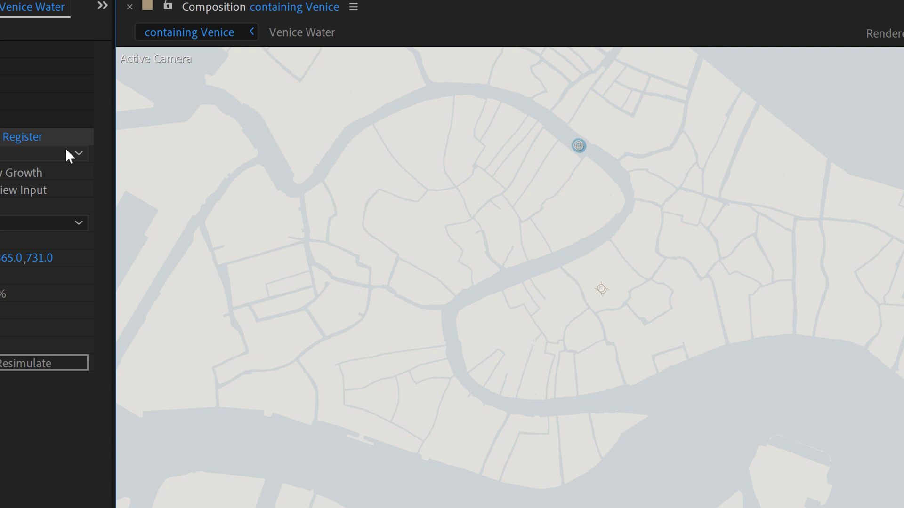
Keep Growth Source on Points and Point Count at 1, then zoom the viewer out
click(225, 163)
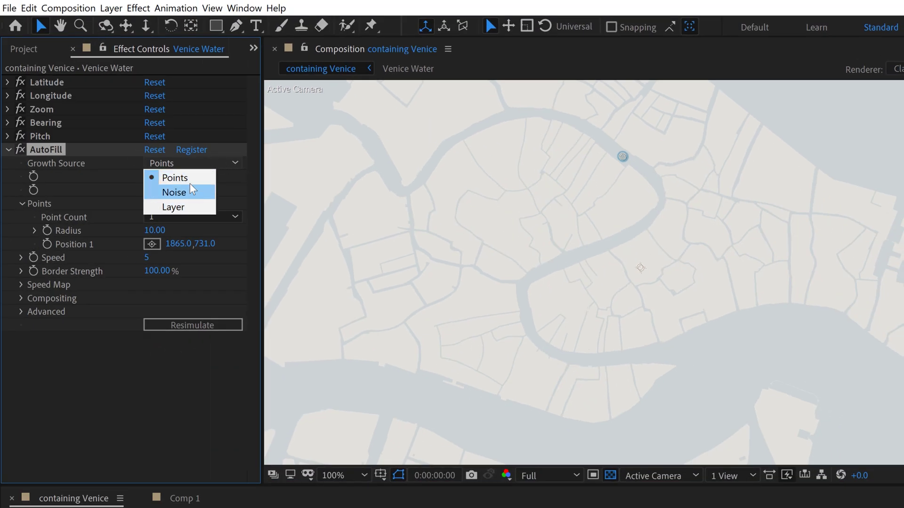
click(106, 188)
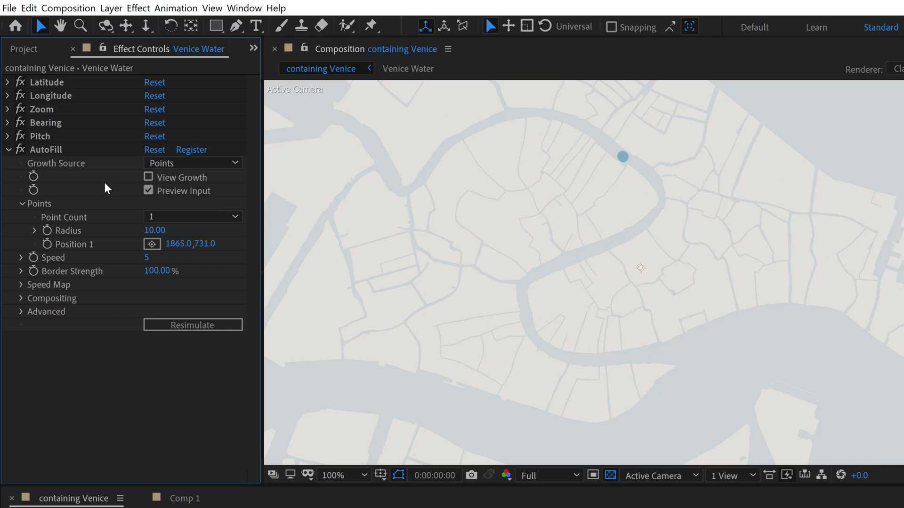
click(157, 218)
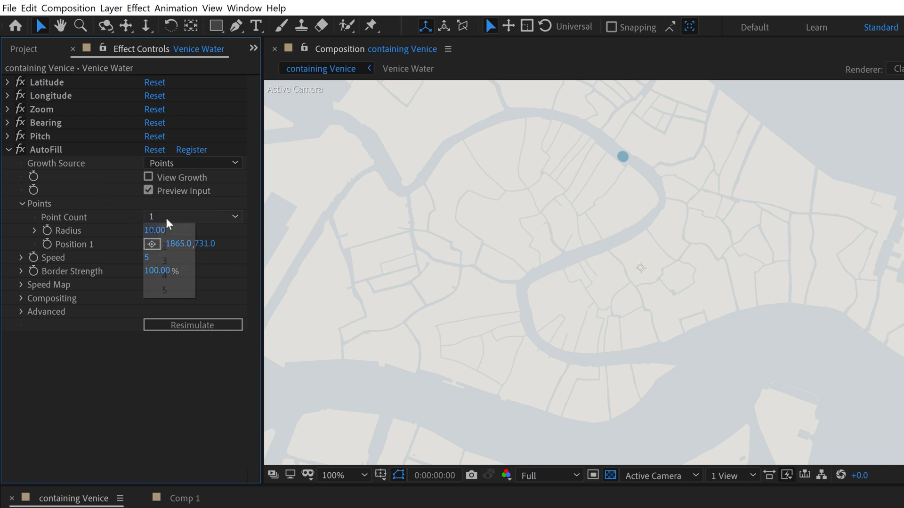
click(110, 197)
scroll(604, 149, down, 2)
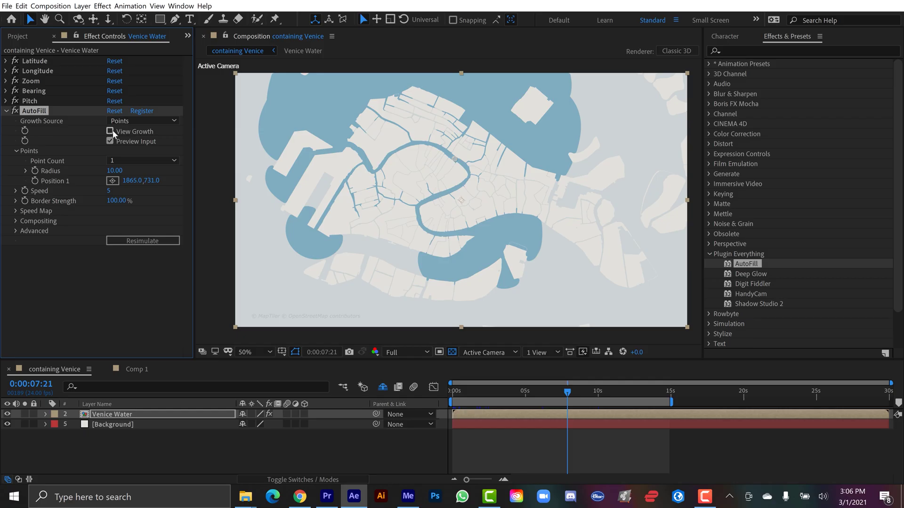
click(137, 122)
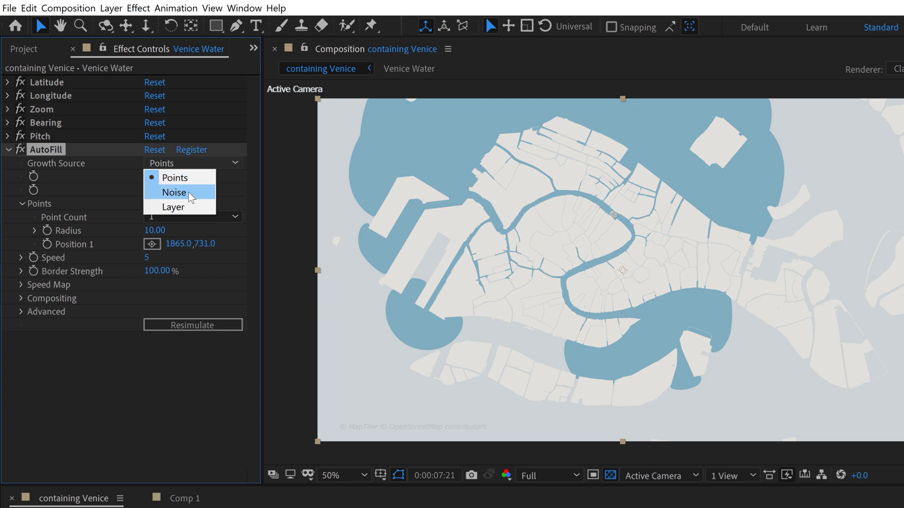
click(175, 192)
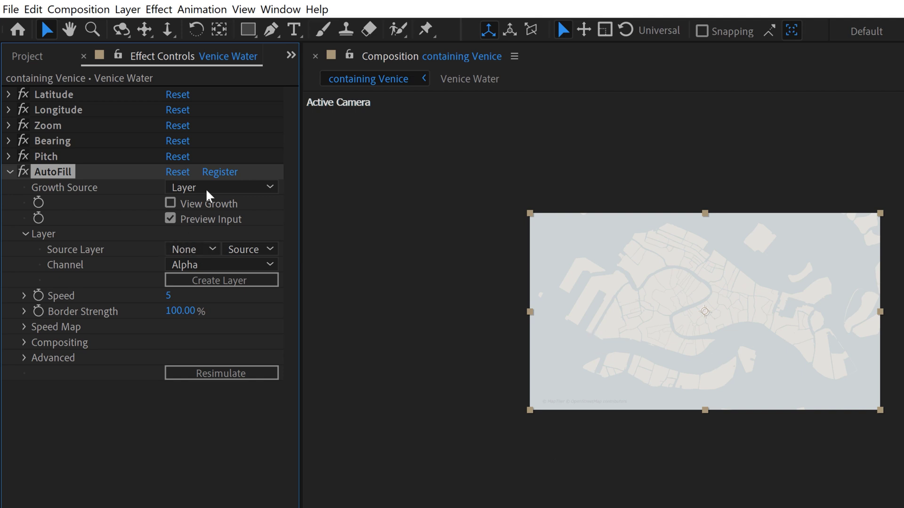
click(267, 187)
click(220, 264)
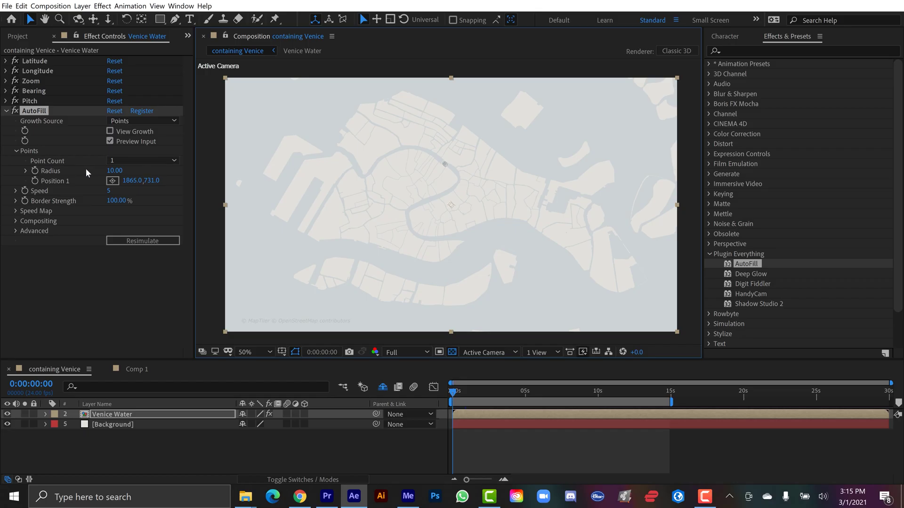
Zoom and pan to the fill point, keep Radius at 10, and move the playhead to 0:00:04:16
scroll(407, 158, up, 4)
drag(424, 137, 469, 214)
scroll(448, 174, up, 2)
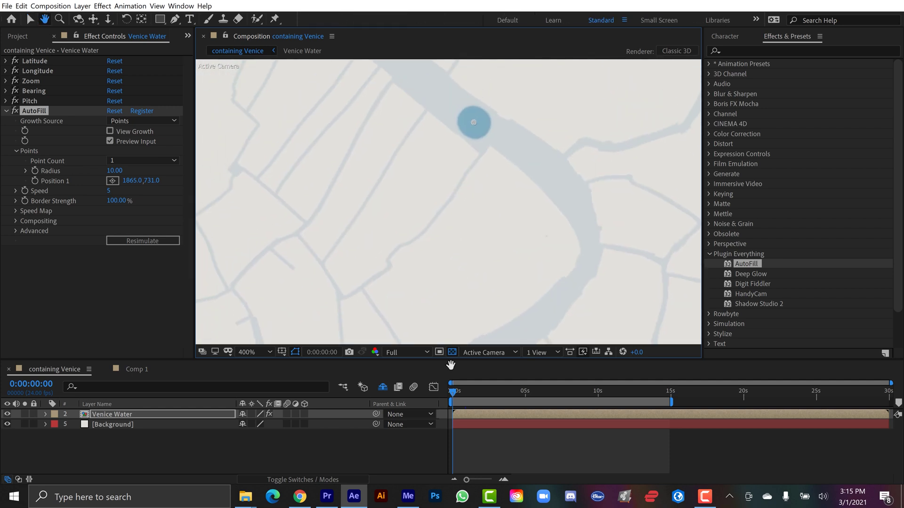
key(v)
scroll(439, 165, down, 2)
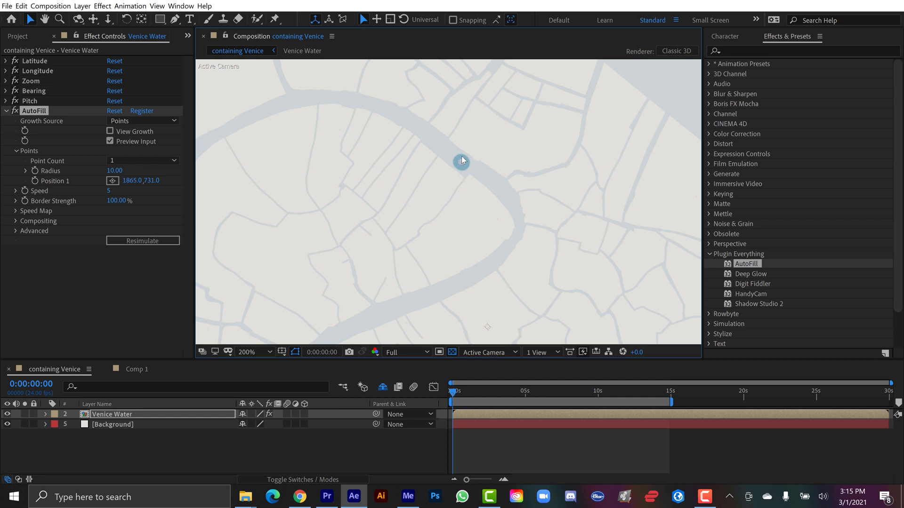
click(118, 170)
text(20)
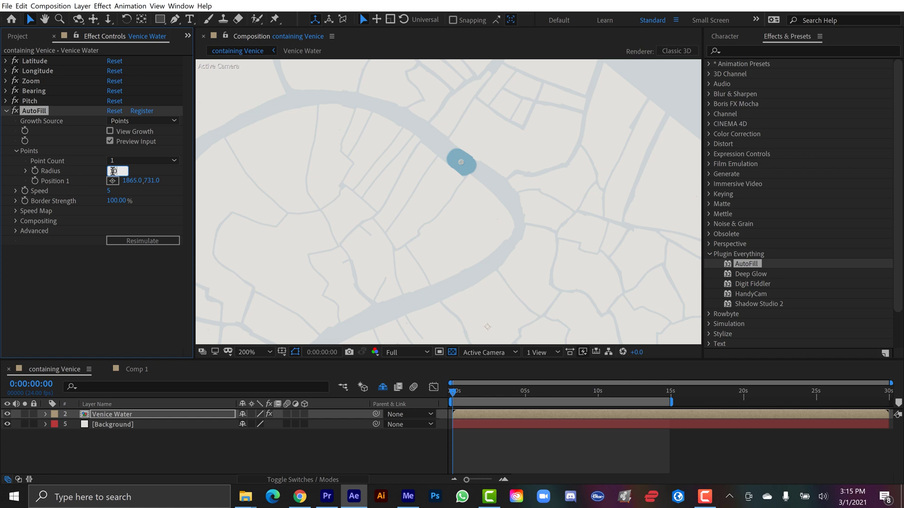
key(Return)
click(583, 393)
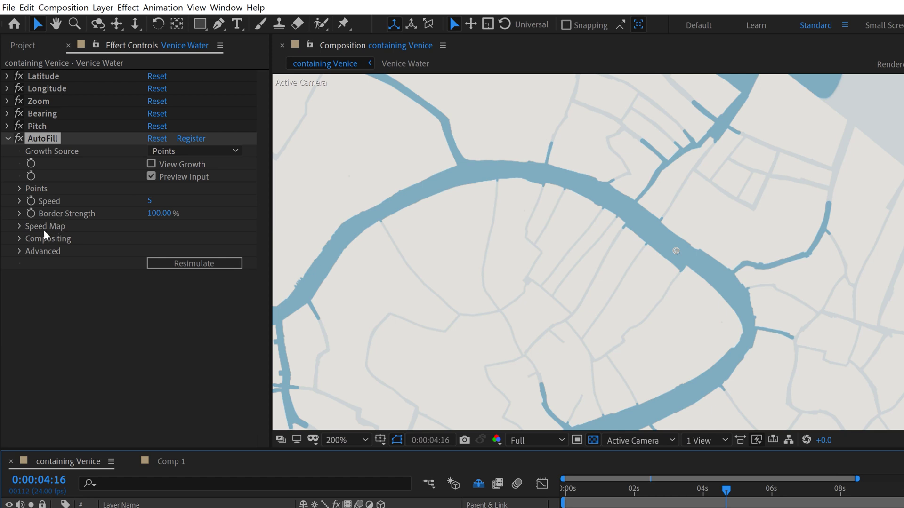
Pan the map with the Hand tool to reveal more canals, then return to the Selection tool
key(h)
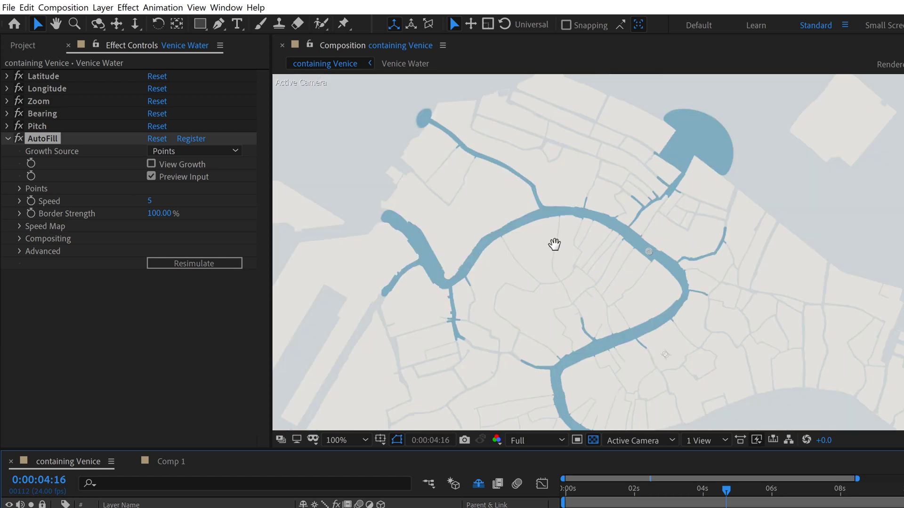
drag(551, 244, 603, 240)
key(v)
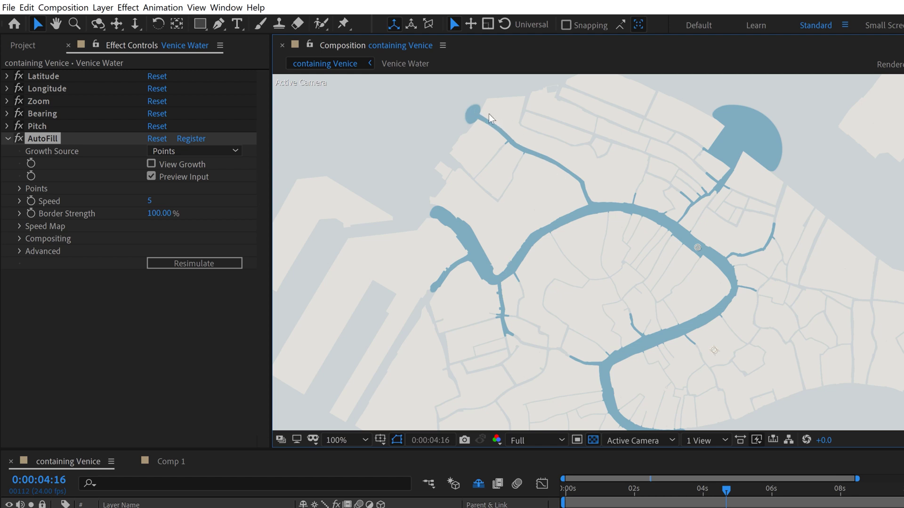
Set AutoFill Border Strength to 1% and zoom in to inspect the small canals
click(159, 213)
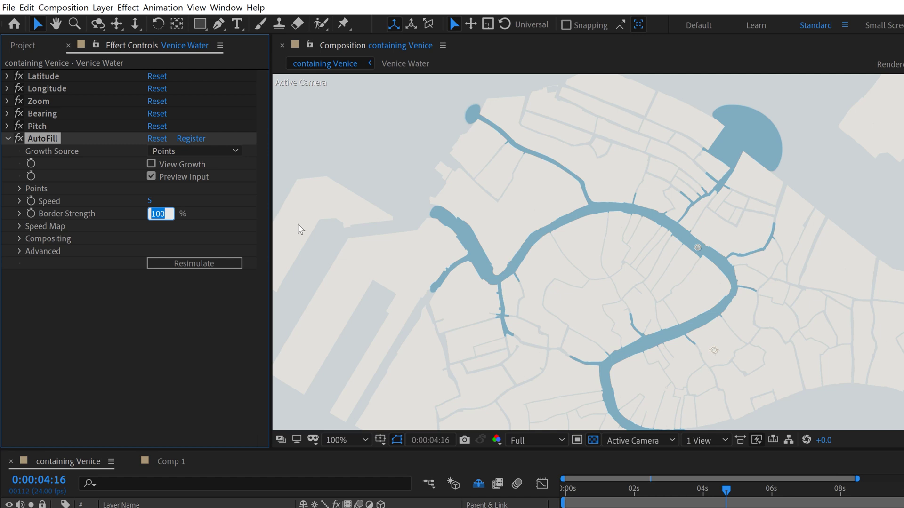
text(1)
key(Return)
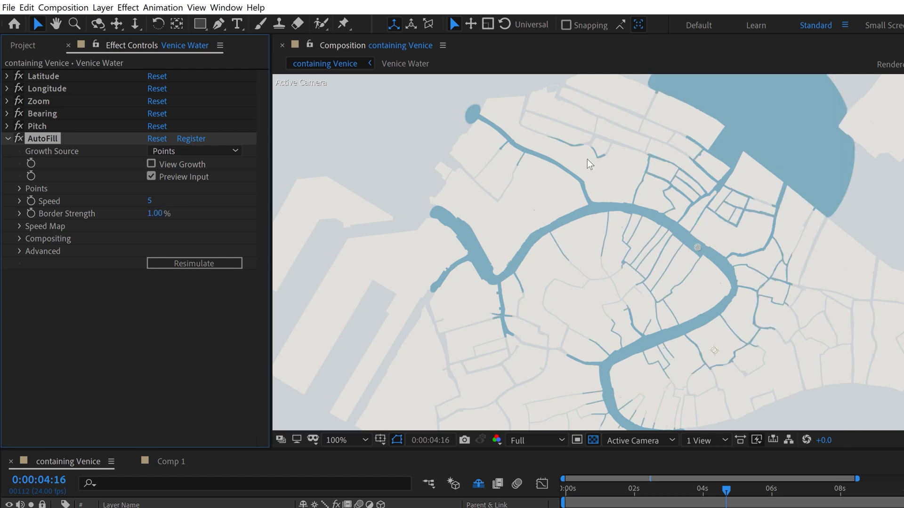
scroll(586, 159, up, 2)
drag(592, 171, 583, 234)
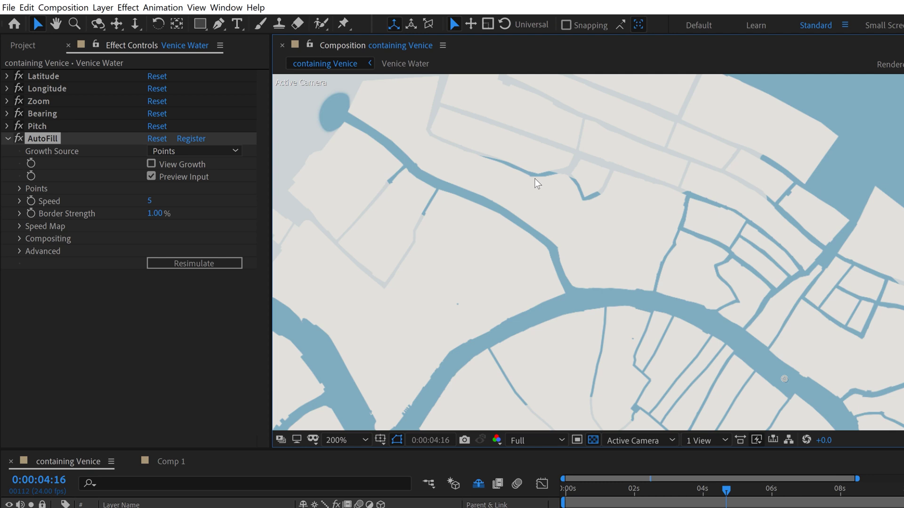
Pan across the canal network with the Hand tool, then set Border Strength to 15
scroll(590, 242, down, 2)
scroll(581, 260, up, 2)
key(h)
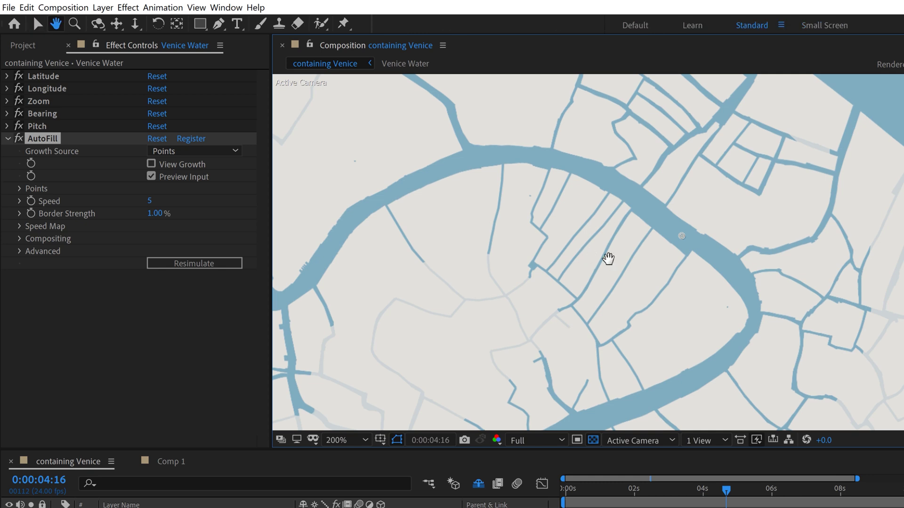
drag(608, 259, 675, 297)
drag(442, 85, 555, 193)
key(v)
click(158, 214)
text(15)
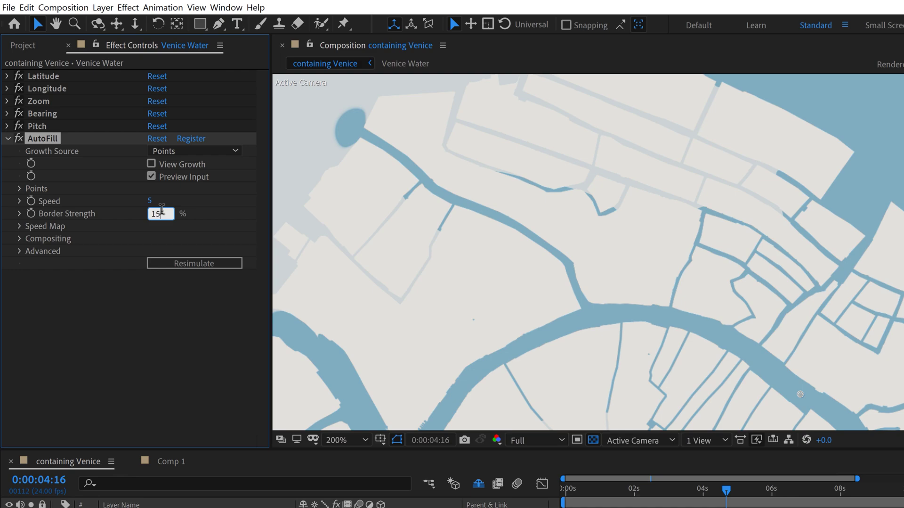
key(Return)
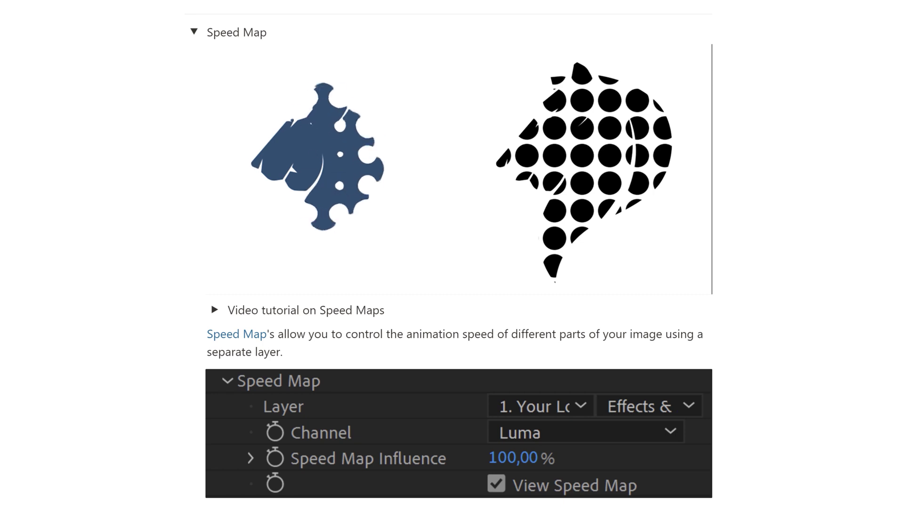
mouse_move(360, 241)
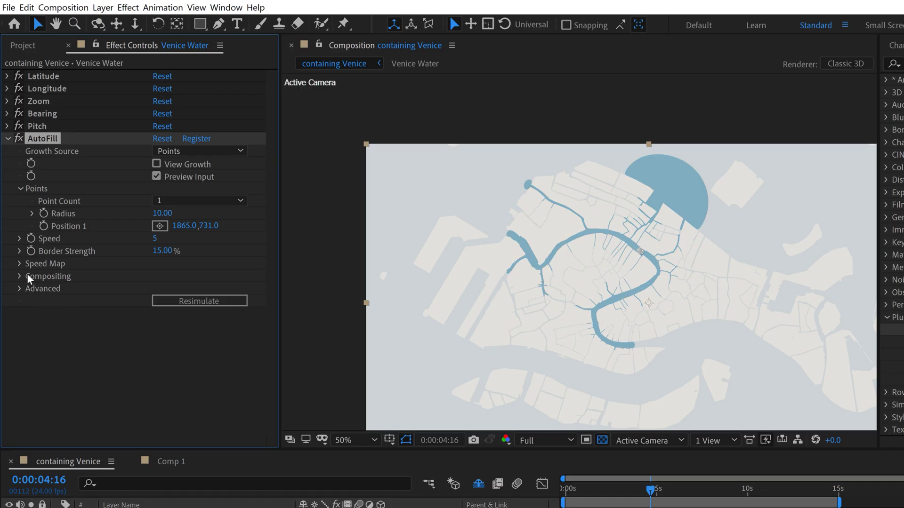
Expand AutoFill's Speed Map settings and change its Mode from Auto to None
click(19, 264)
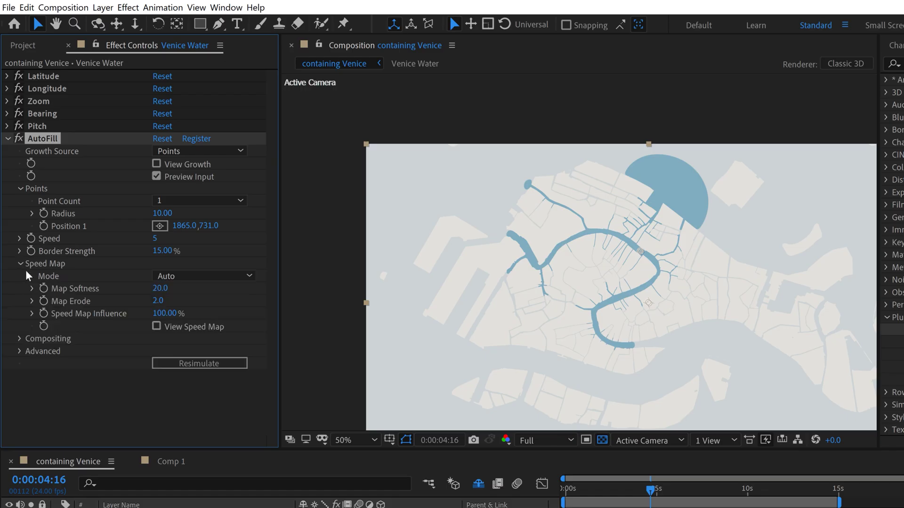
click(234, 275)
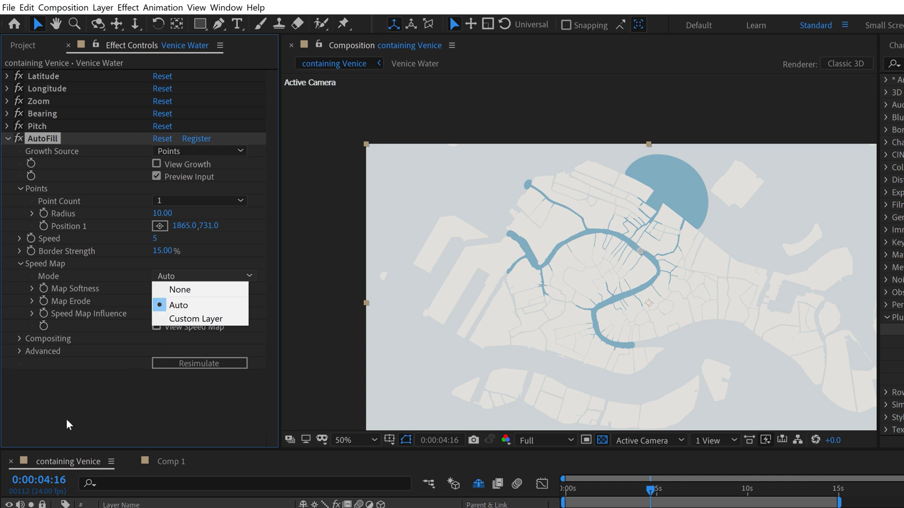
click(168, 307)
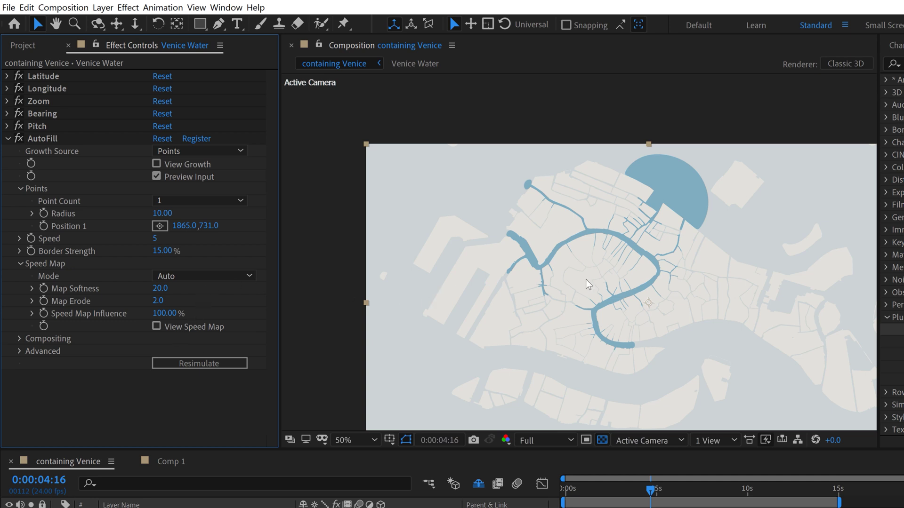
click(197, 274)
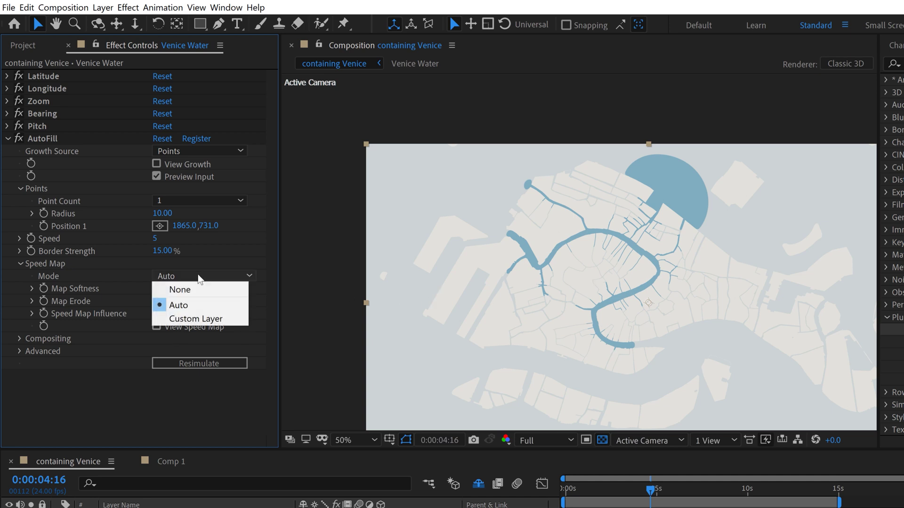
click(176, 290)
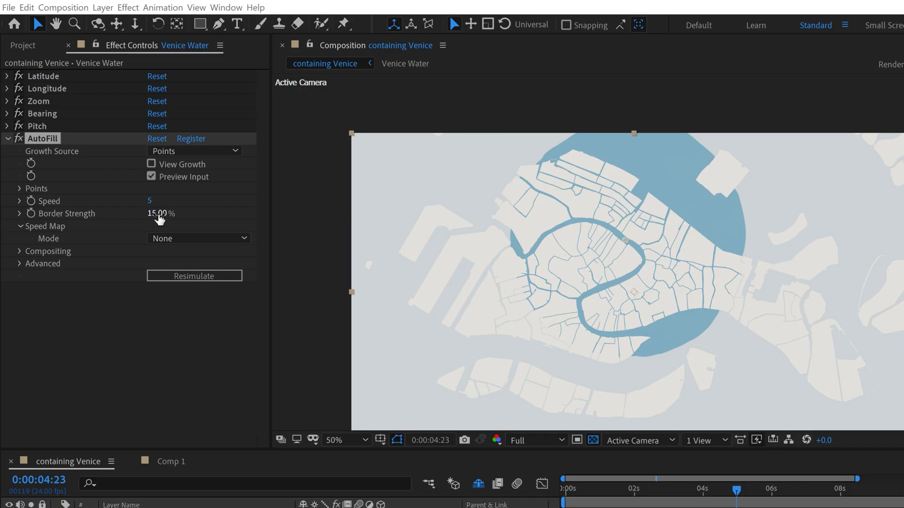
Set Border Strength to 100% and switch Speed Map Mode back to Auto
click(158, 214)
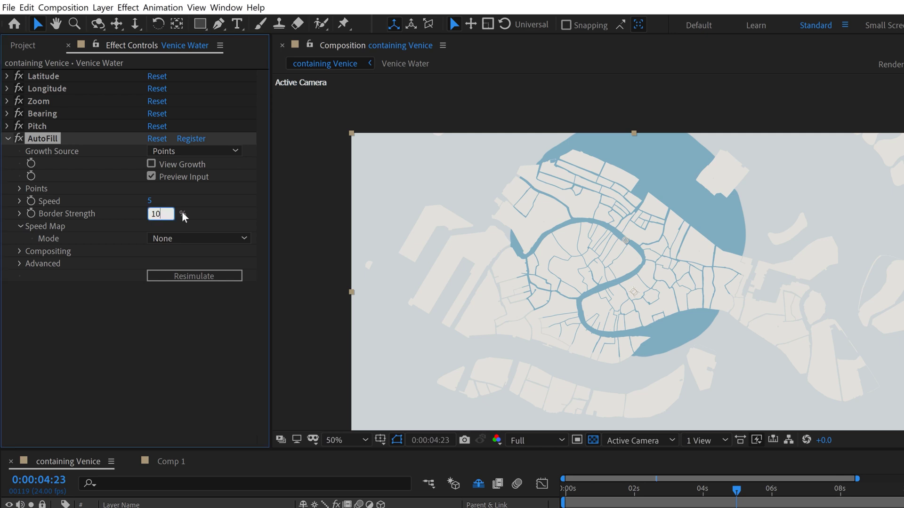
text(100)
key(Return)
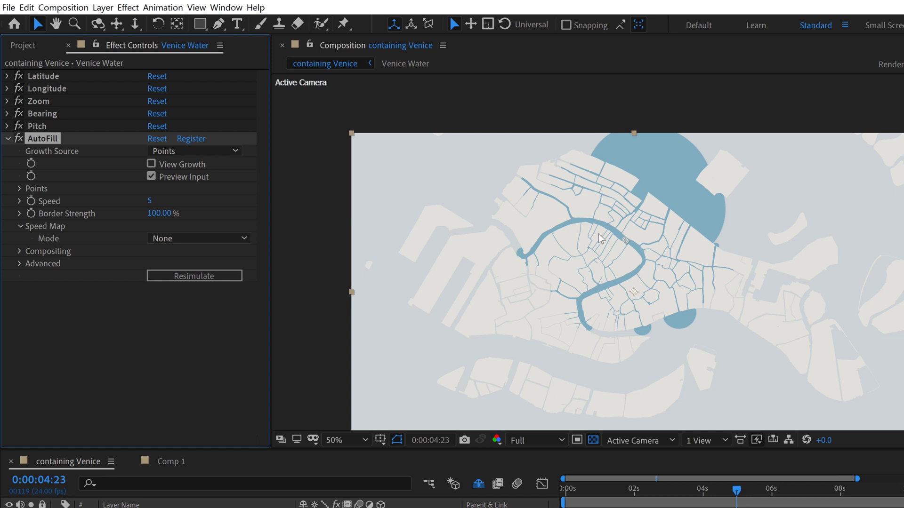
click(160, 238)
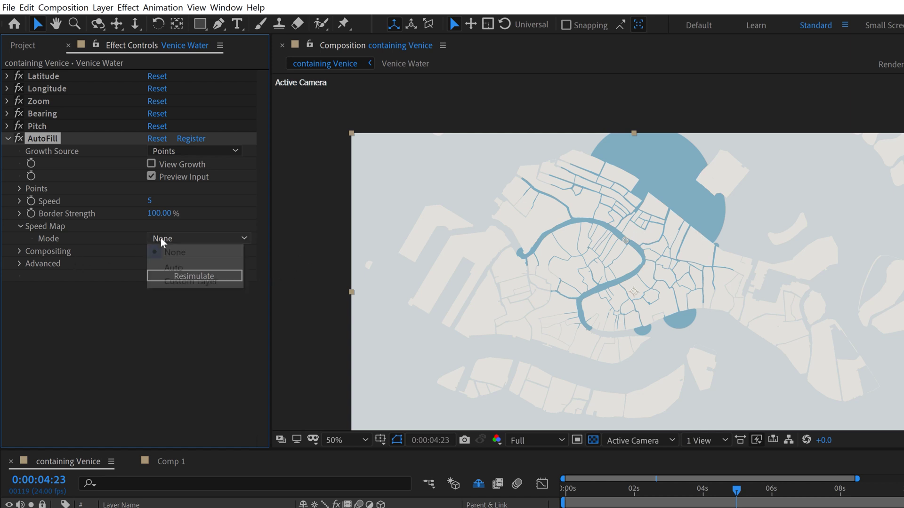
click(168, 268)
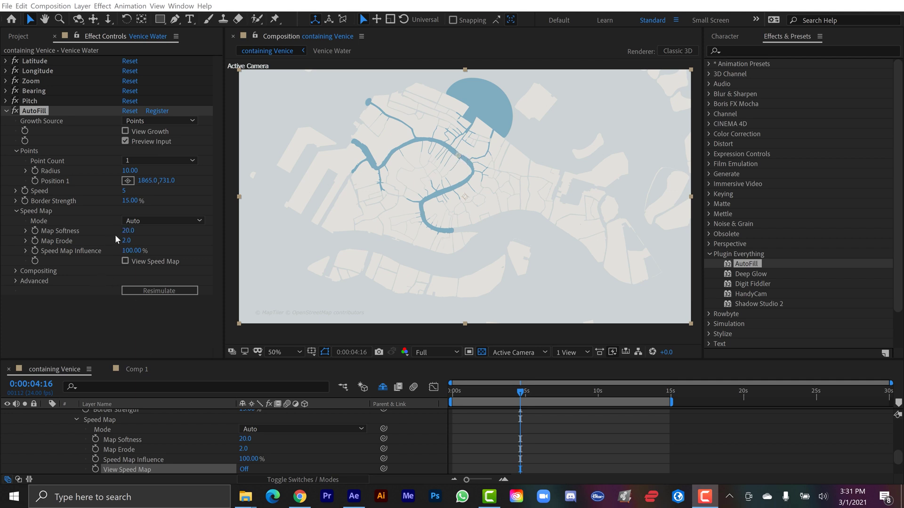
Keep Speed Map Mode on Auto, turn on View Speed Map, and zoom and pan to inspect it
click(154, 221)
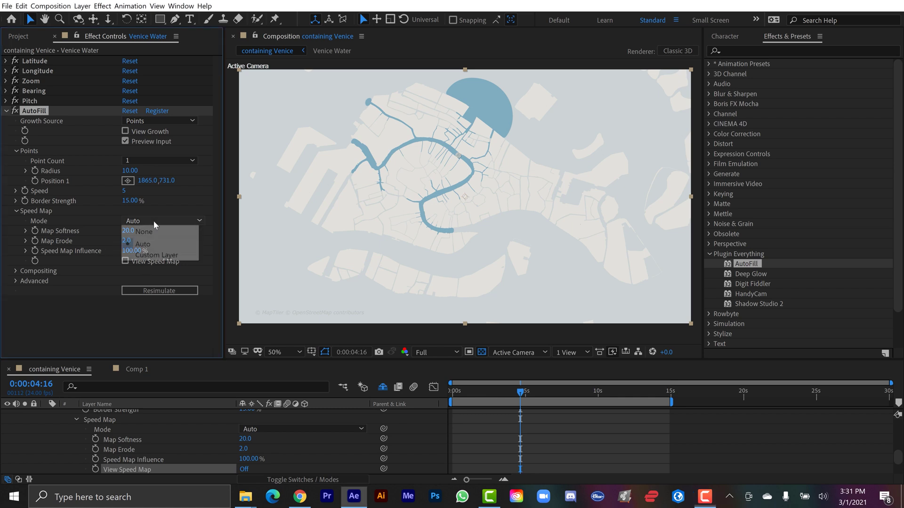
click(52, 326)
click(51, 326)
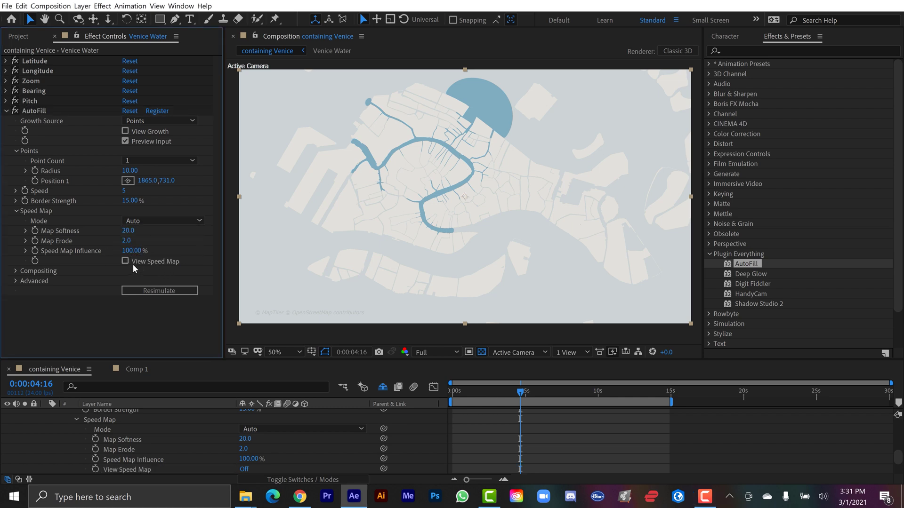
click(125, 262)
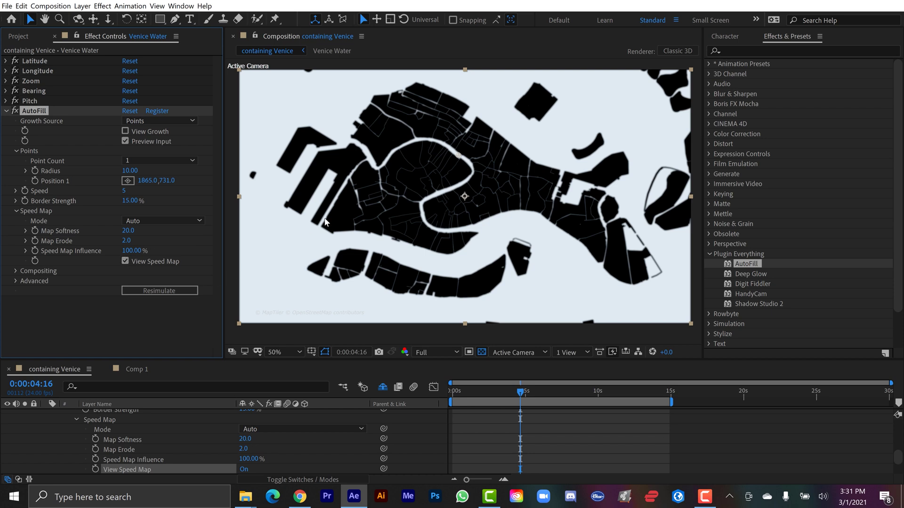
scroll(396, 176, up, 4)
key(h)
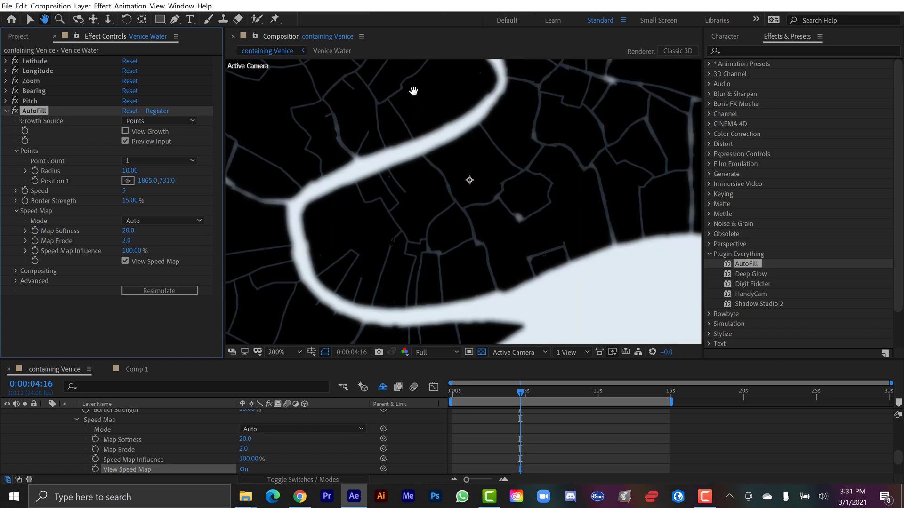
drag(413, 91, 526, 264)
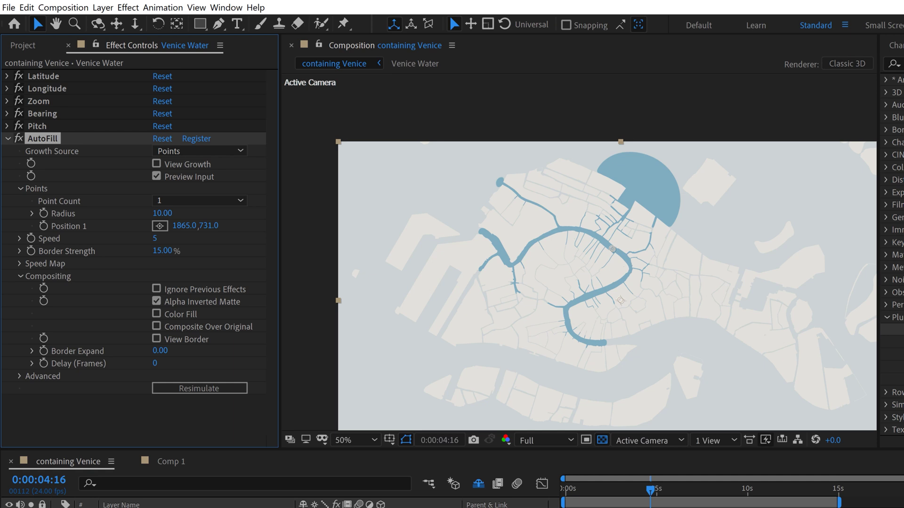
Fill AutoFill's growth with solid red composited over the original Venice map
click(156, 176)
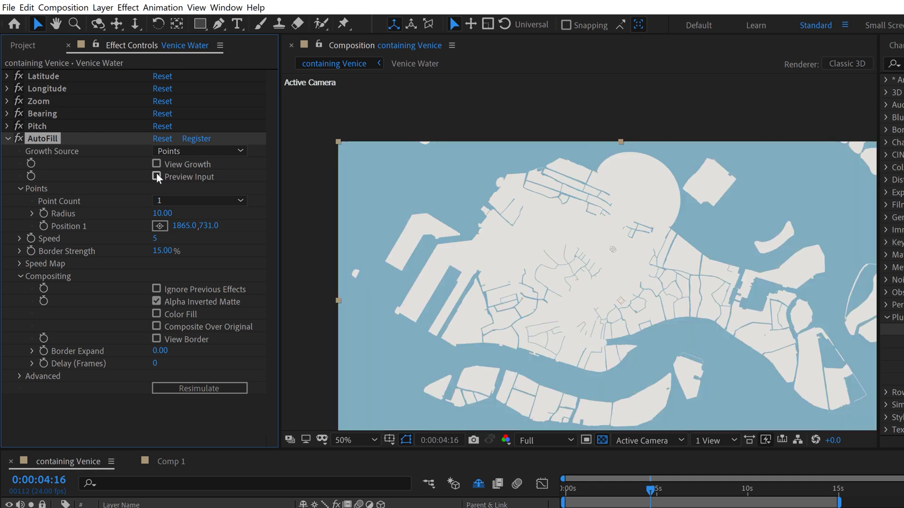
click(157, 176)
click(156, 313)
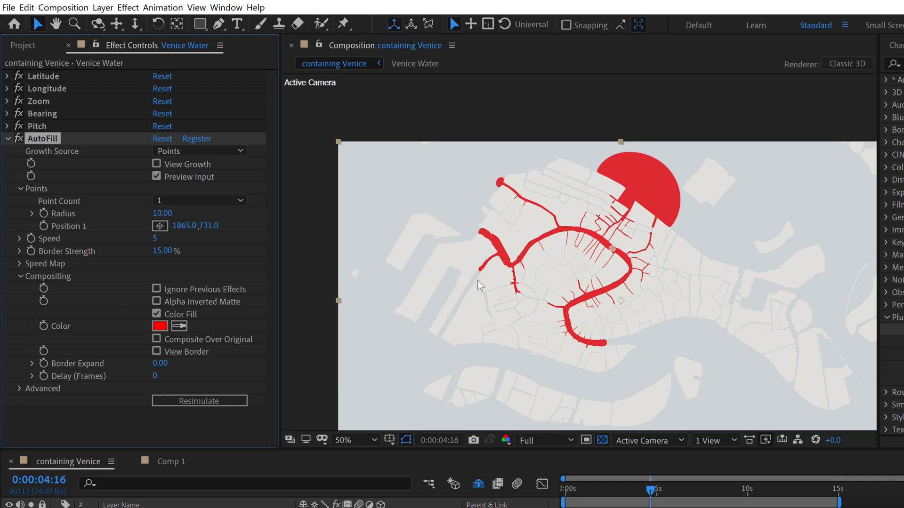
click(157, 338)
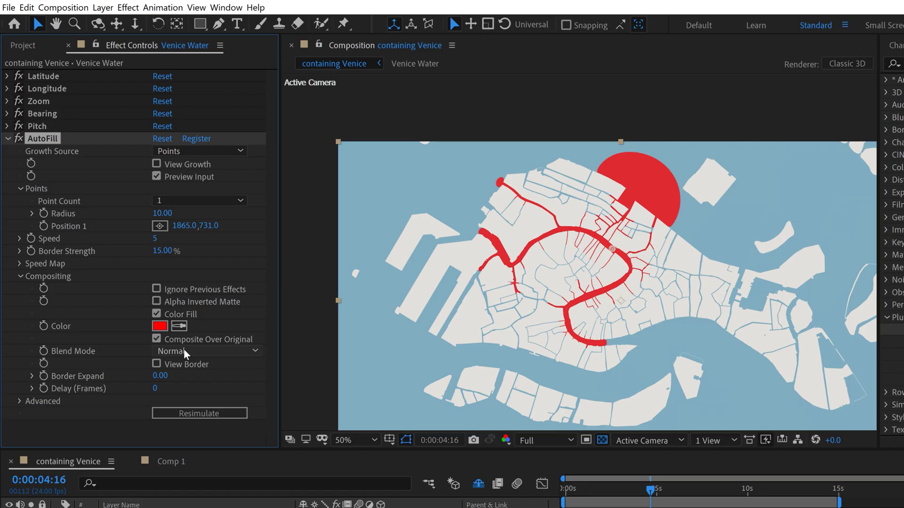
Keep AutoFill's blend mode at Normal and move to the Text composition
click(184, 351)
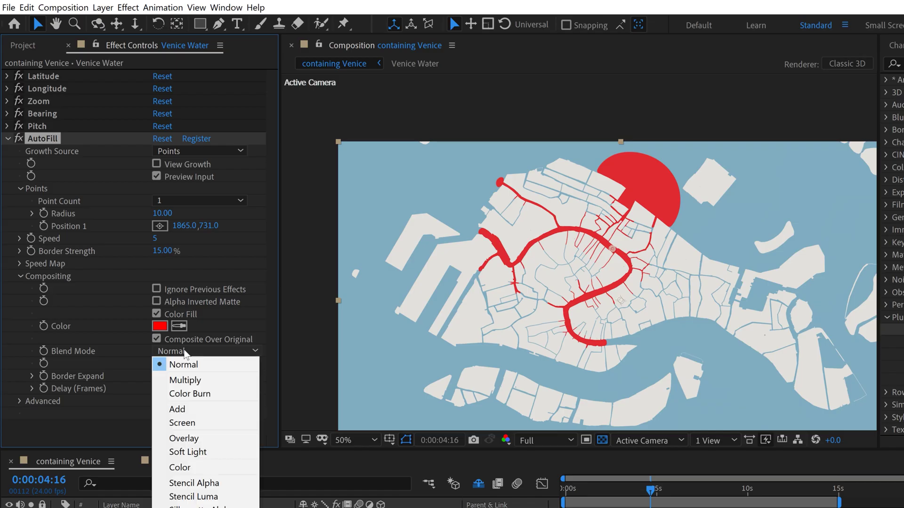
click(115, 339)
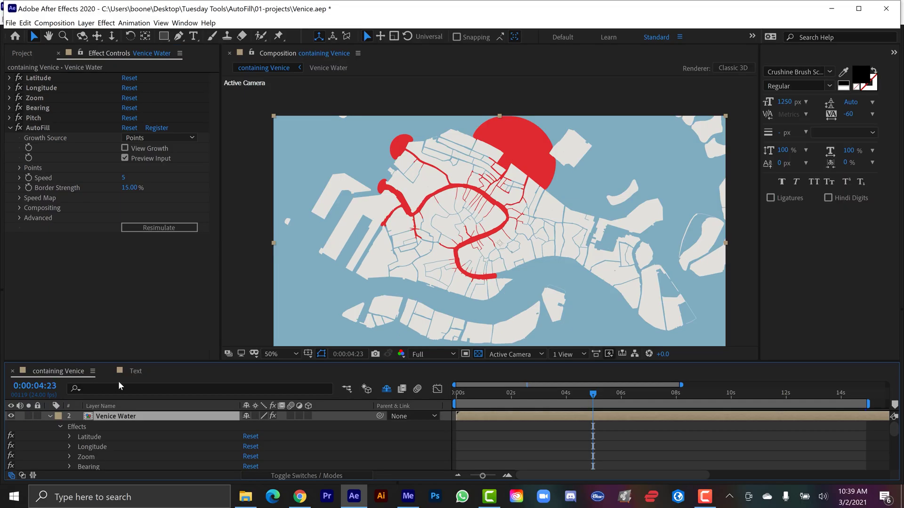
click(135, 371)
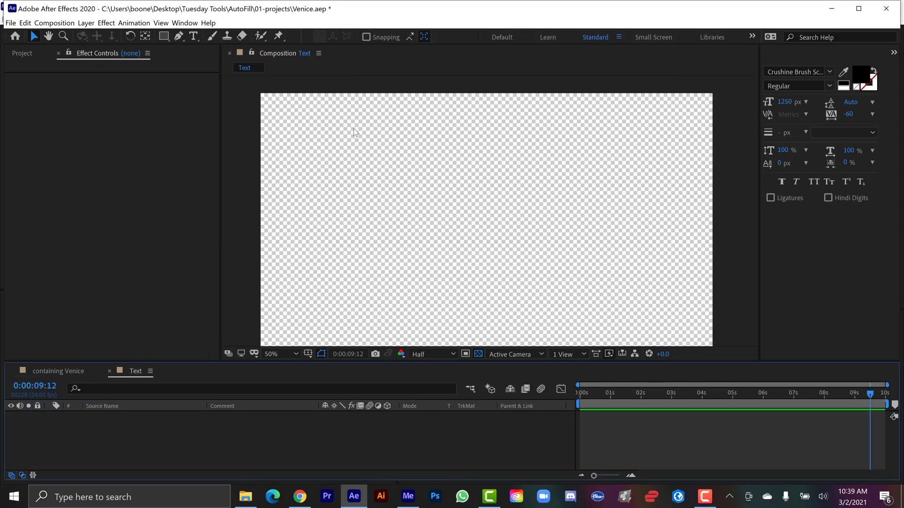
Create a 'Venice' text layer and centre it in the composition
click(193, 36)
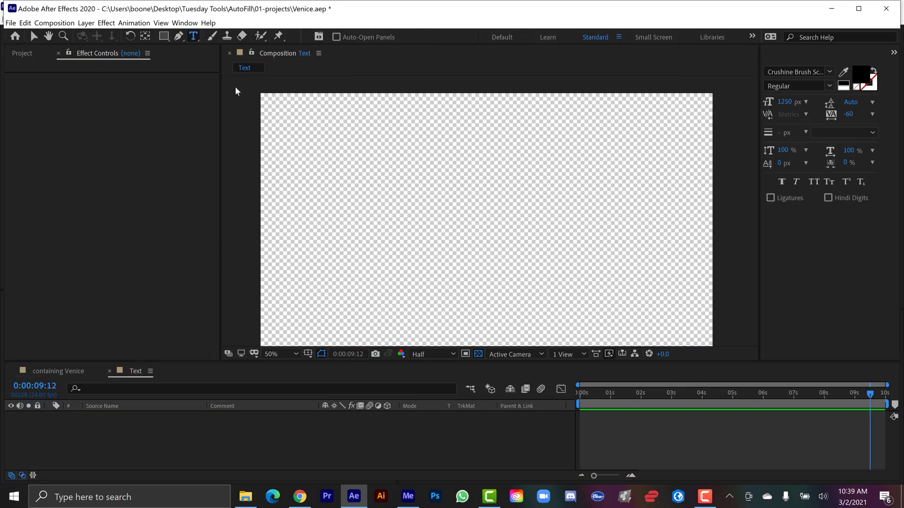
click(368, 224)
text(Venice)
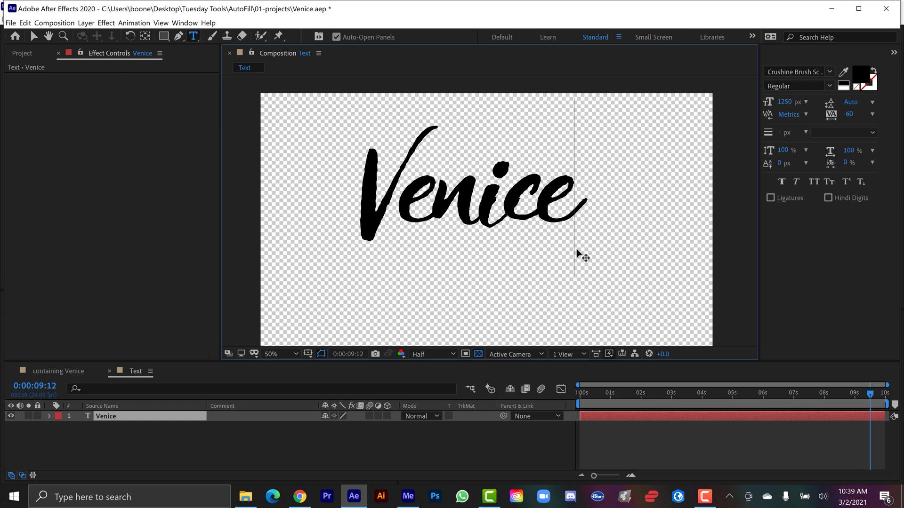
click(102, 419)
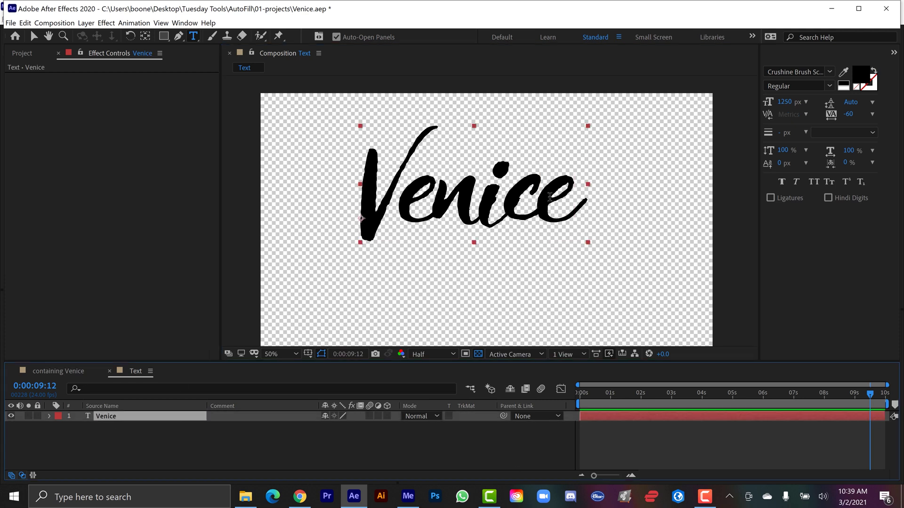
key(v)
key(ctrl+Home)
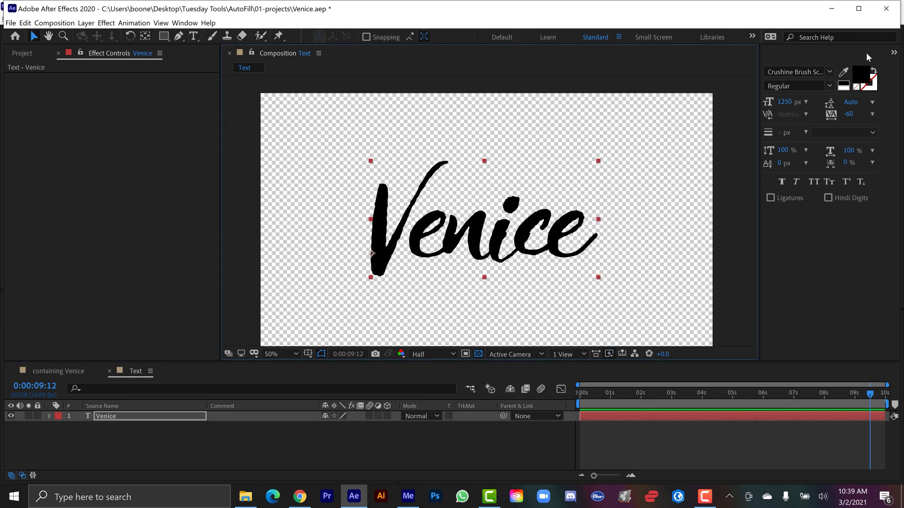
Apply the AutoFill effect from Effects & Presets to the Venice text layer
click(892, 53)
click(868, 80)
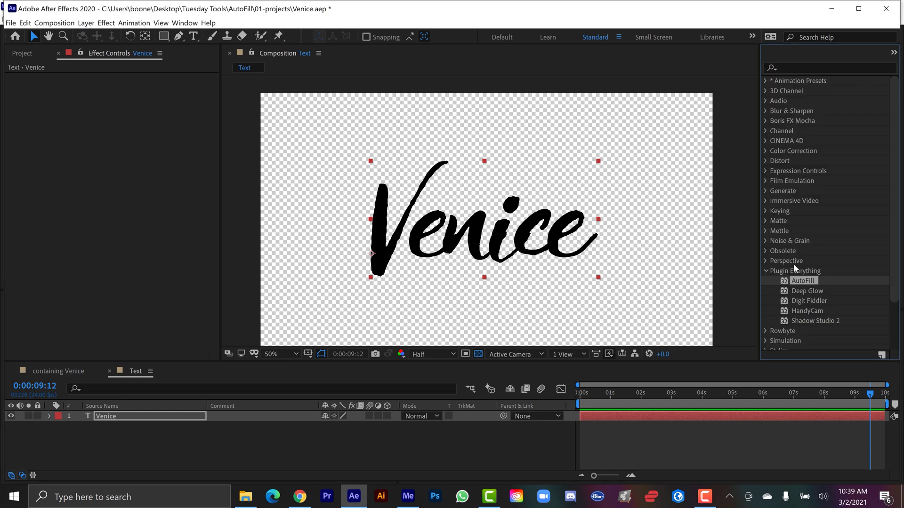
drag(803, 281, 123, 418)
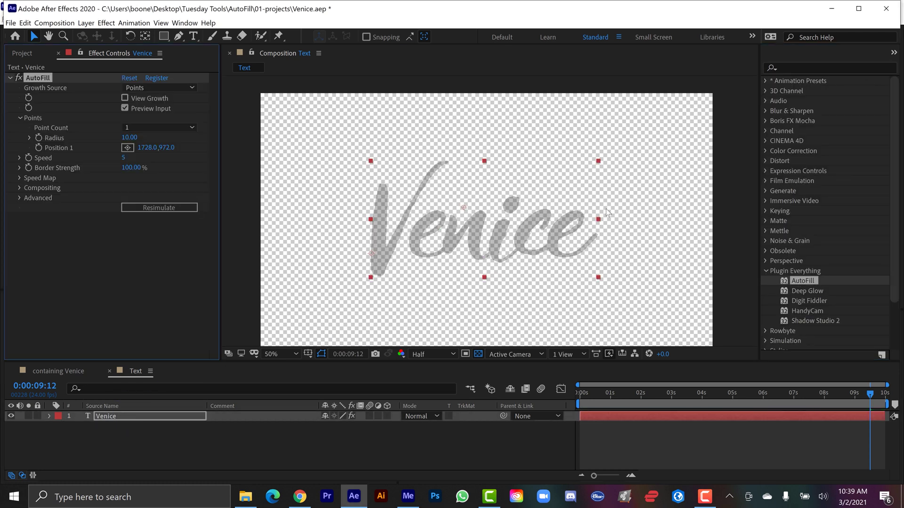
View the V of Venice at 100% and preview the AutoFill growth from 0:00:00:00
drag(467, 210, 389, 171)
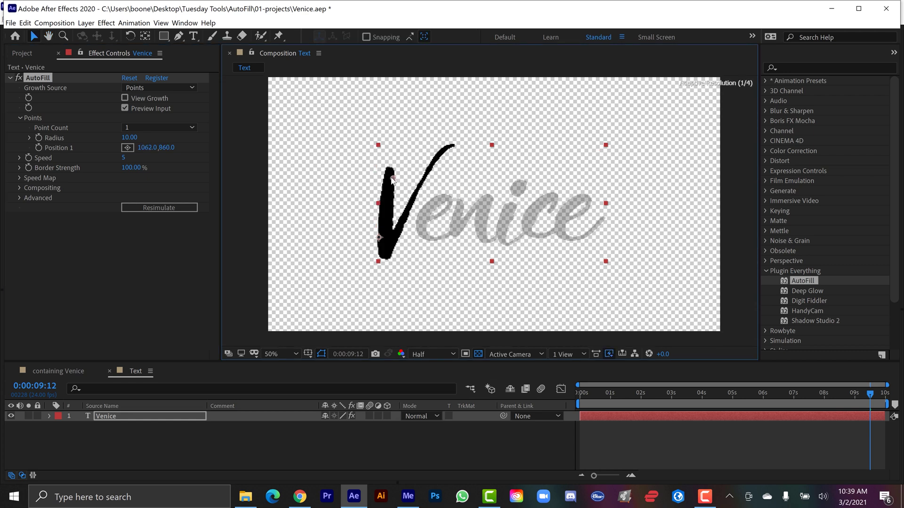
click(793, 392)
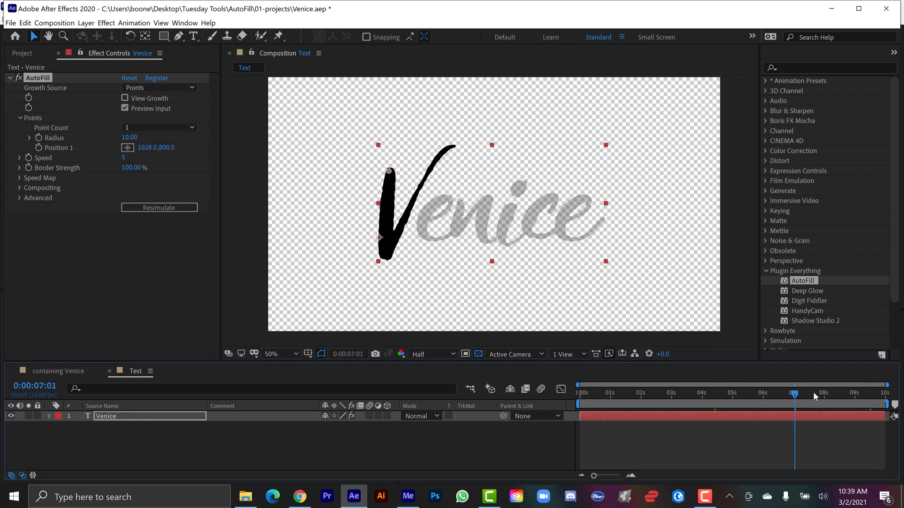
key(period)
drag(378, 176, 428, 213)
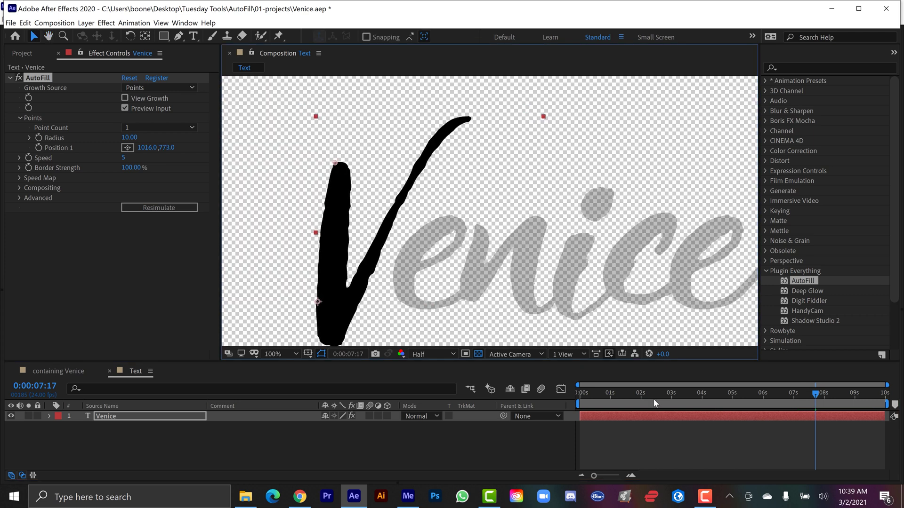
drag(653, 399, 527, 397)
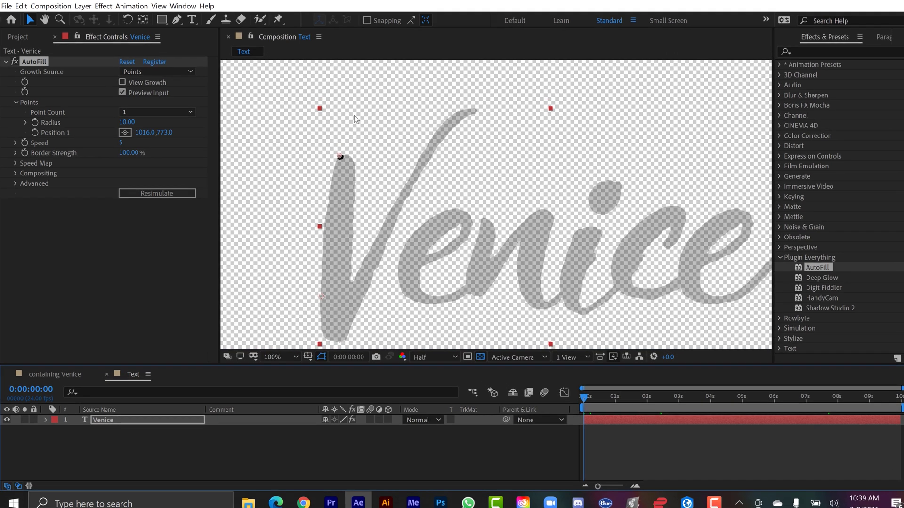
key(space)
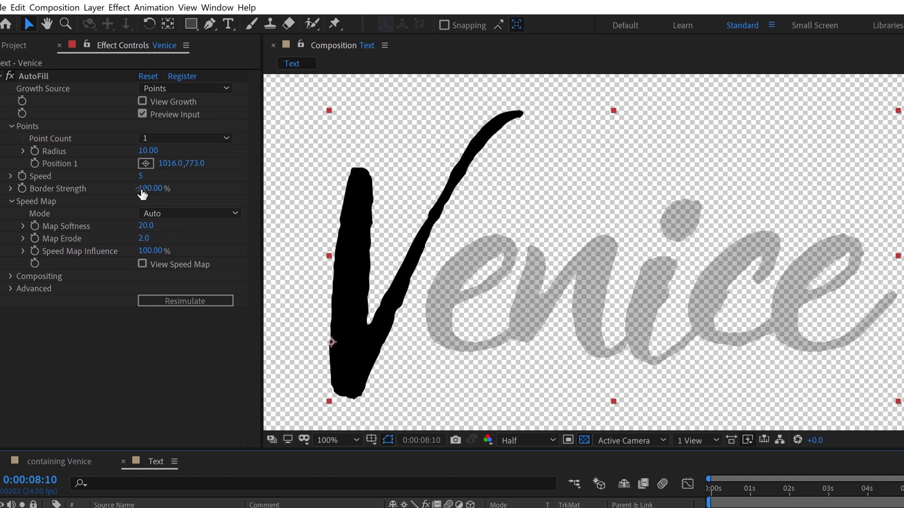
Set AutoFill's Border Strength to 15%
click(149, 189)
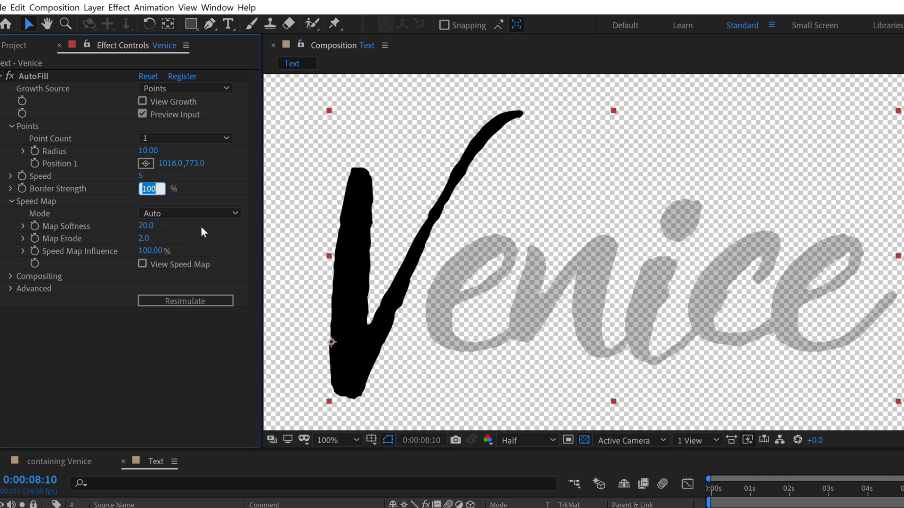
key(Return)
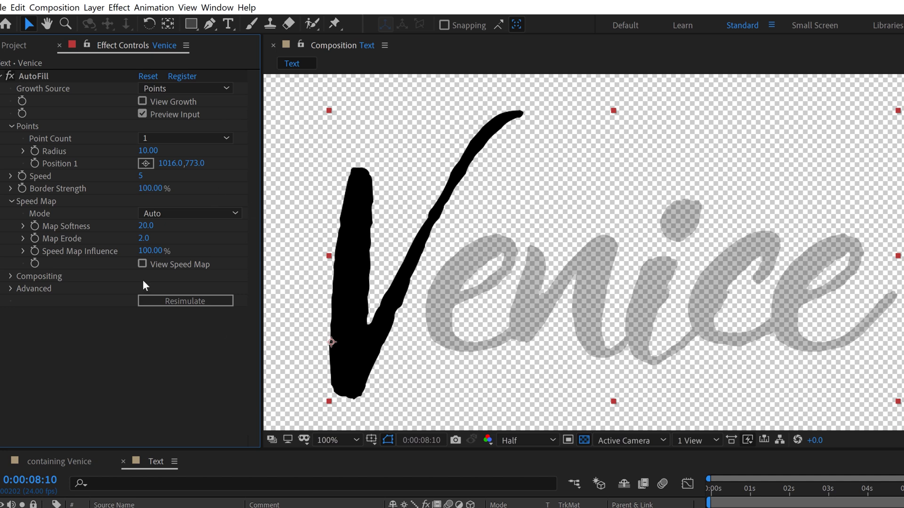
mouse_move(144, 187)
mouse_down()
mouse_move(129, 189)
mouse_move(148, 194)
mouse_up()
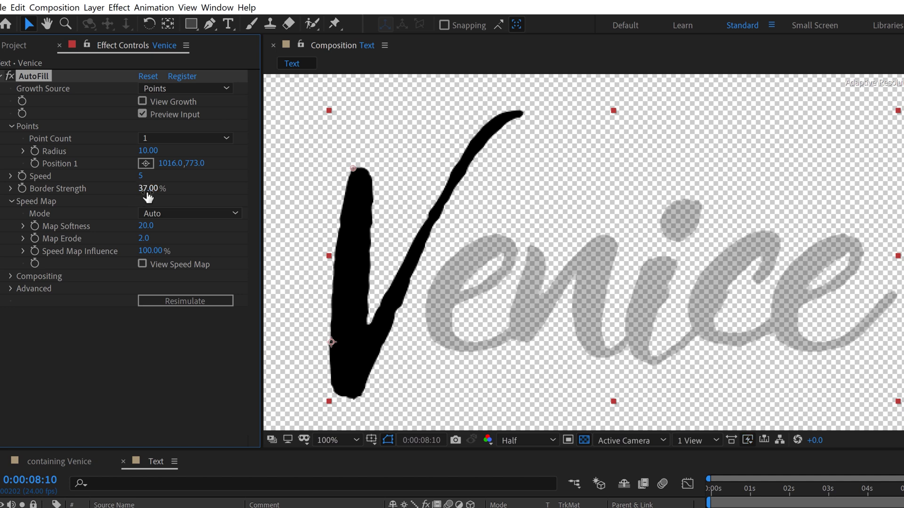
click(147, 190)
text(15)
key(Return)
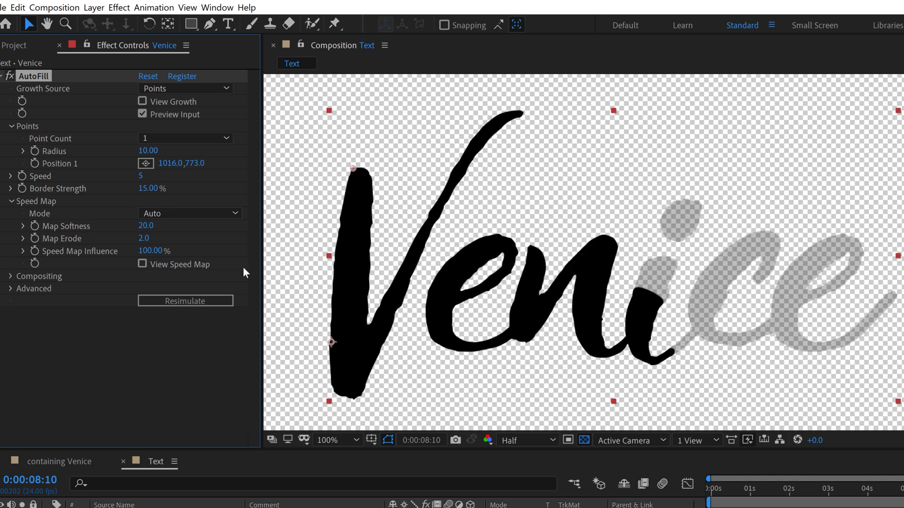
Raise AutoFill's Speed to 10
click(141, 176)
text(10)
key(Return)
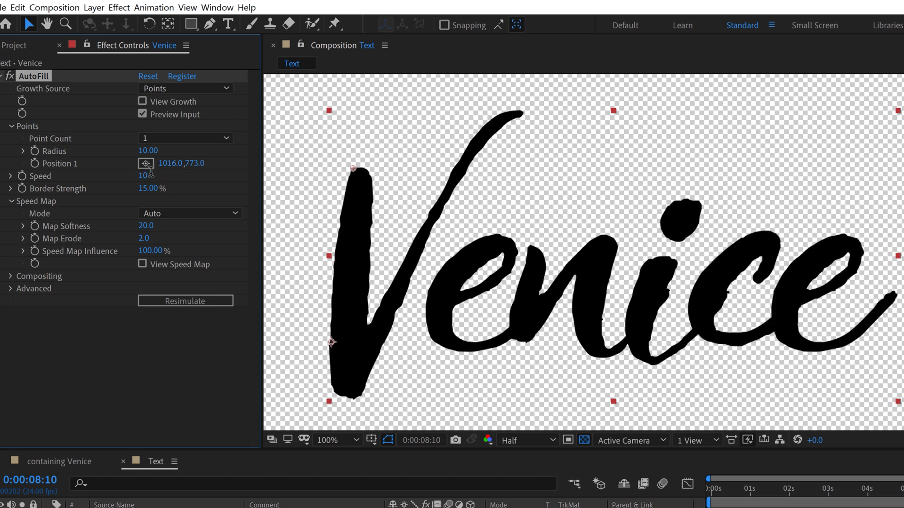